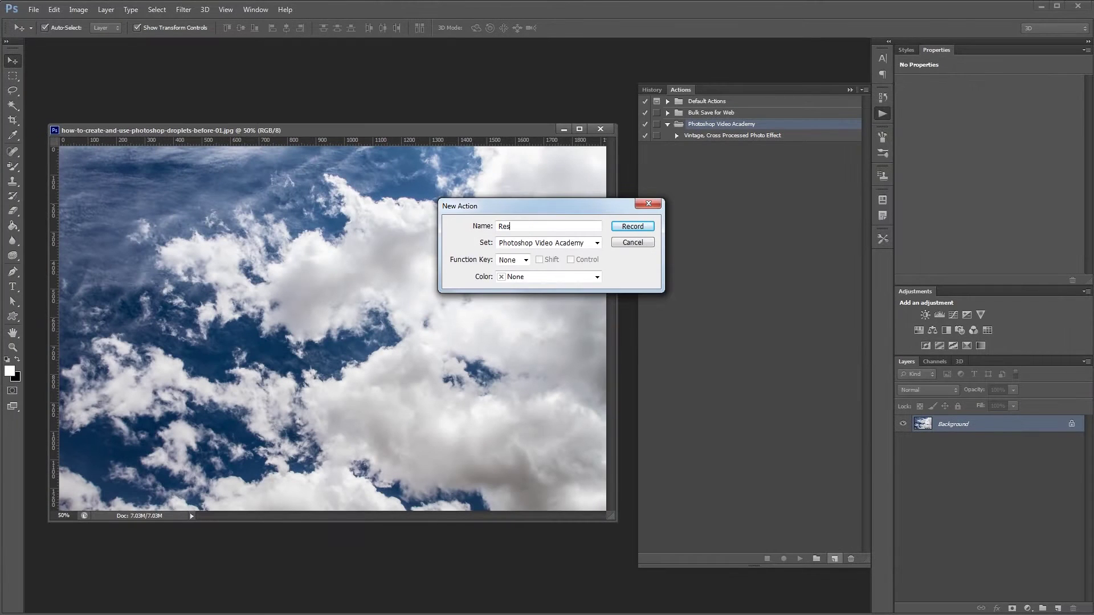
Start recording a new Resize action and resize the image to a width of 800
text(ize)
click(633, 226)
click(79, 9)
click(133, 93)
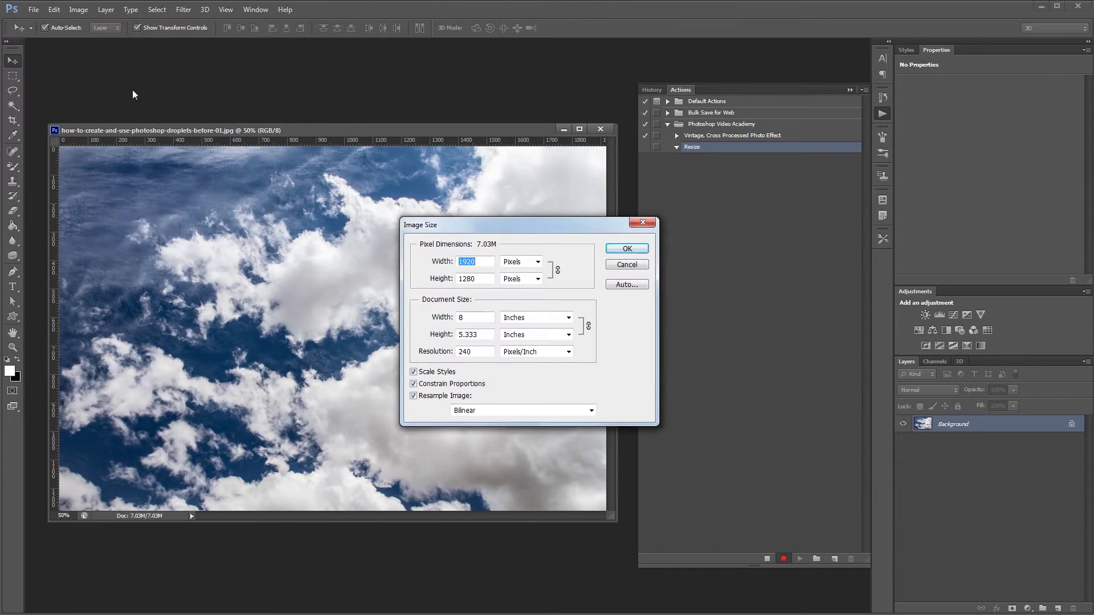
text(800)
key(Return)
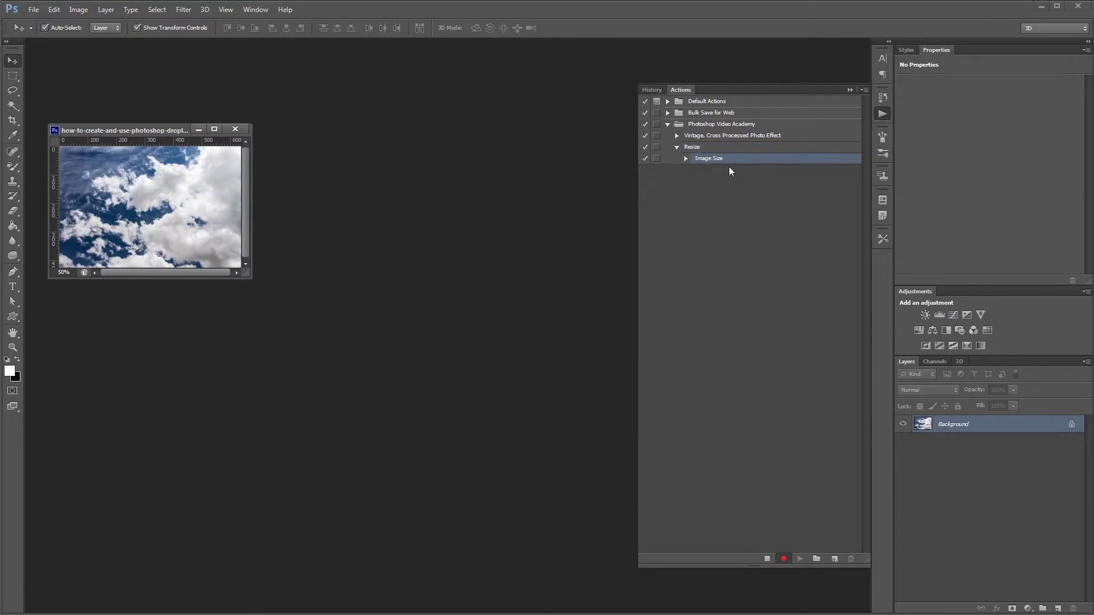
Export a Save for Web copy of the photo into the Processed Files folder
click(34, 10)
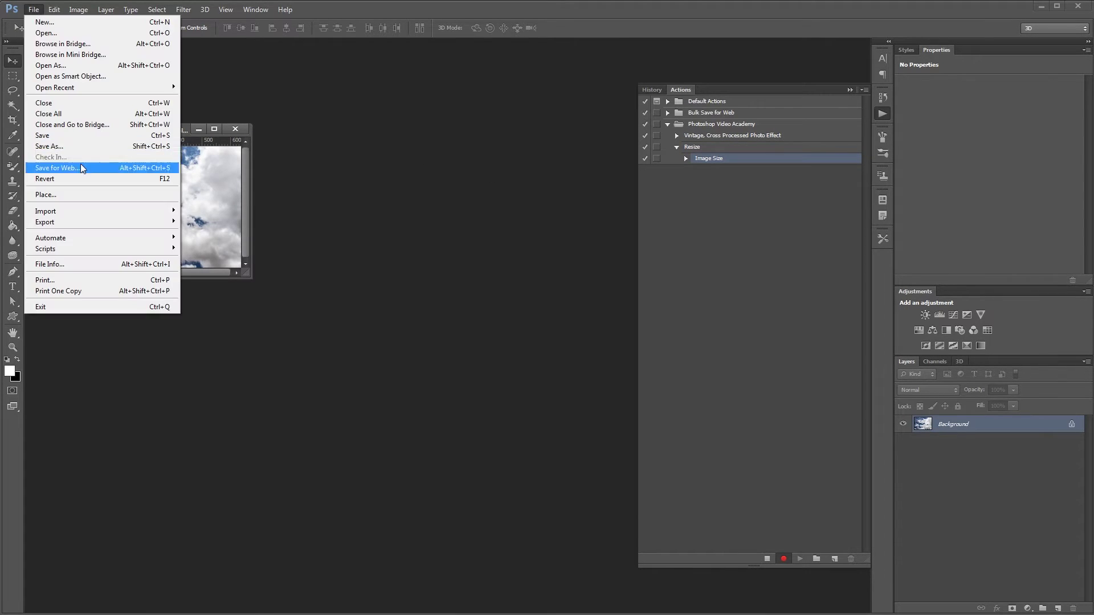
click(83, 167)
key(Return)
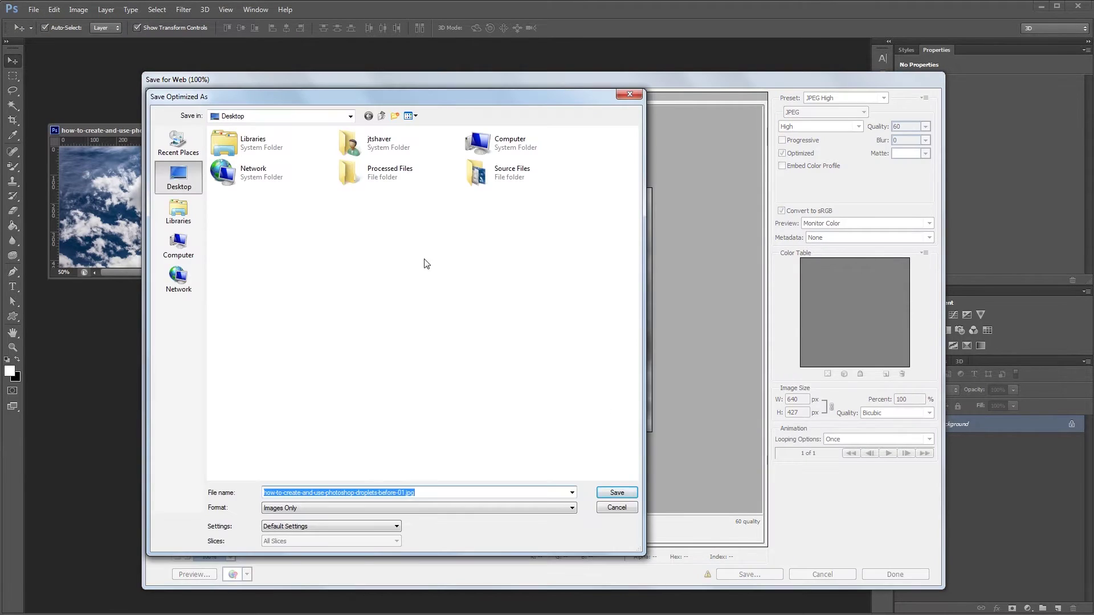
double_click(393, 173)
click(618, 493)
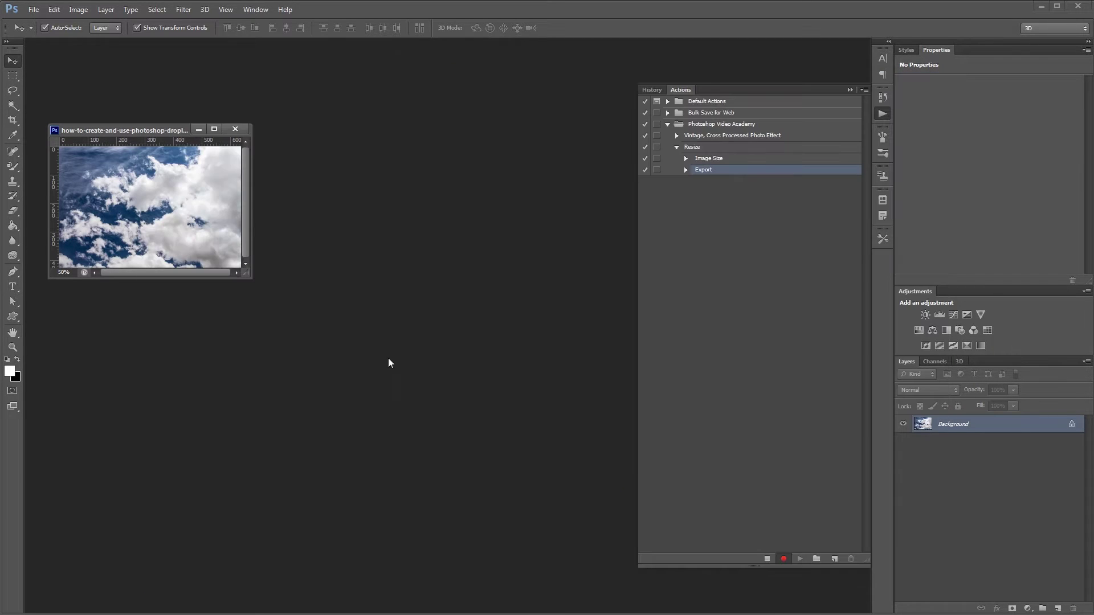
Close the photo without saving and stop recording the action
click(235, 129)
key(n)
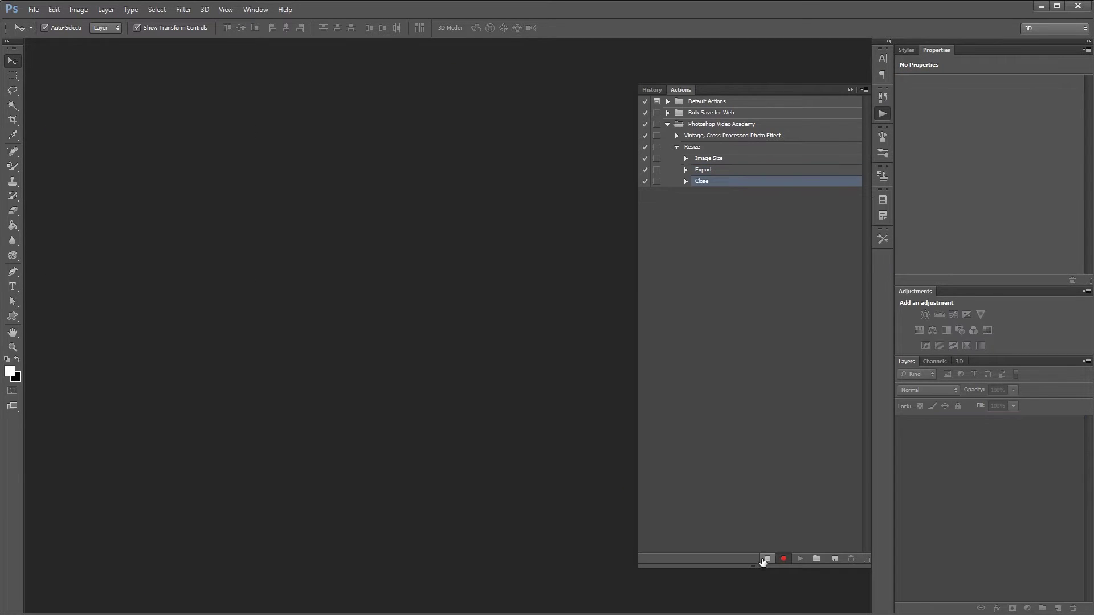
click(767, 559)
Create a droplet running the Resize action, saved as resize-640.exe on the Desktop
click(34, 10)
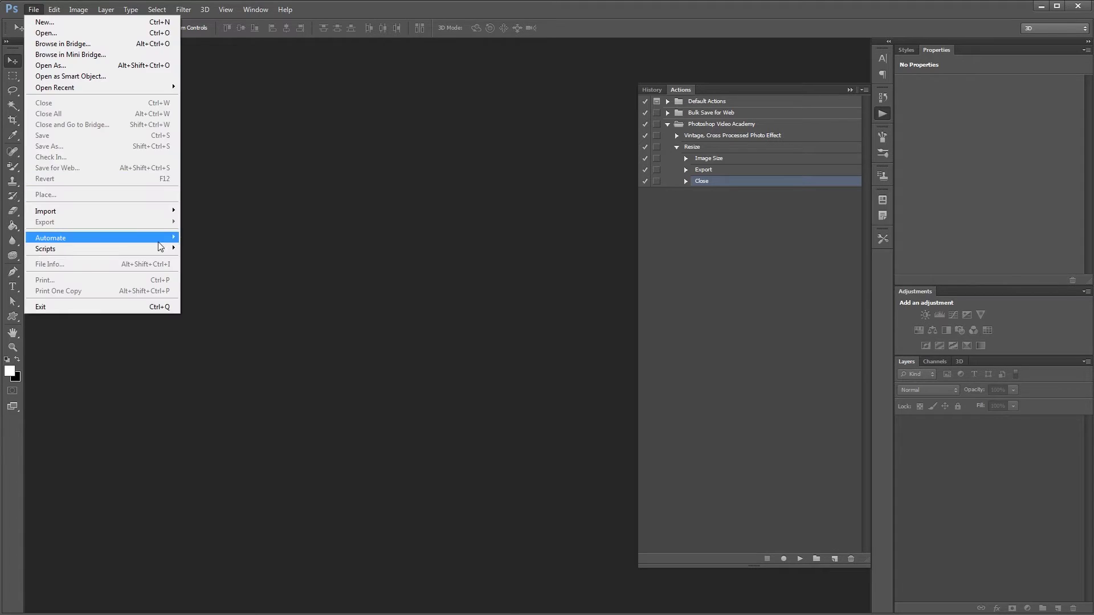
mouse_move(162, 239)
click(211, 263)
click(153, 172)
click(552, 534)
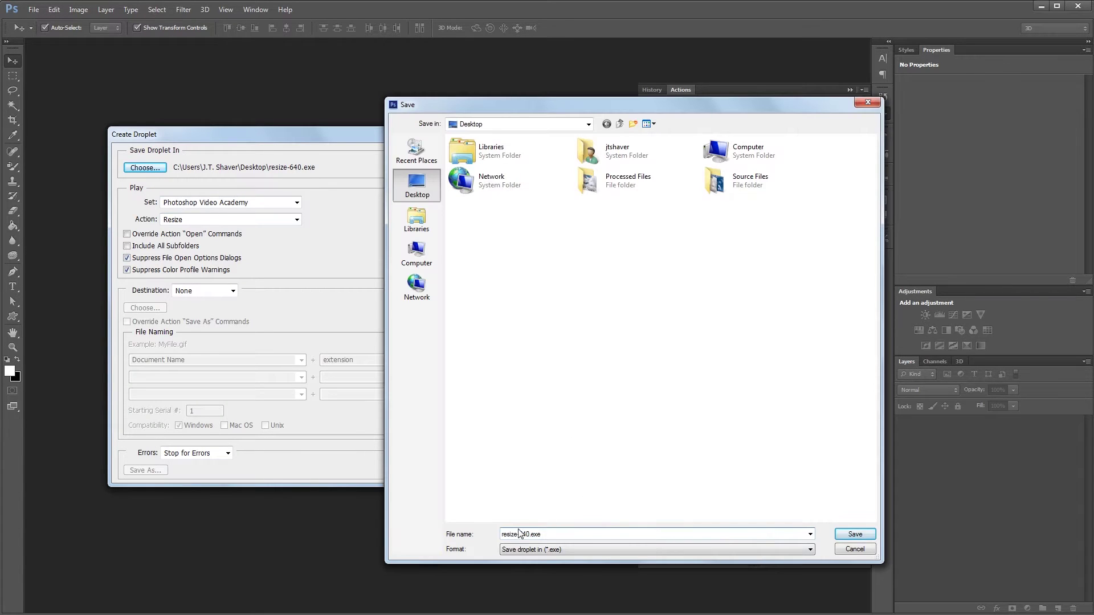
click(853, 534)
click(290, 219)
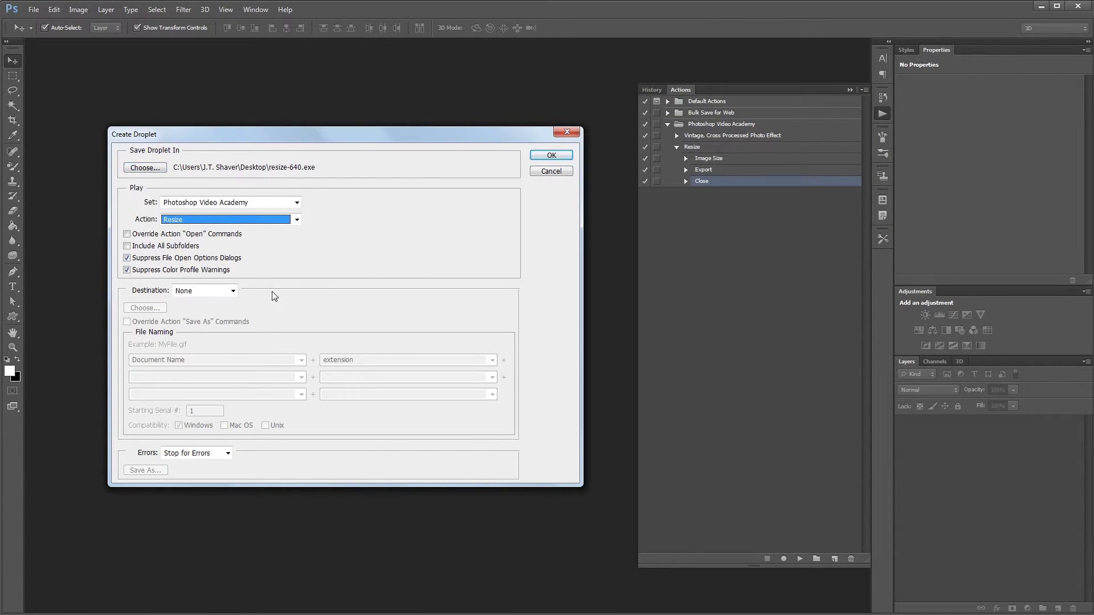
click(548, 158)
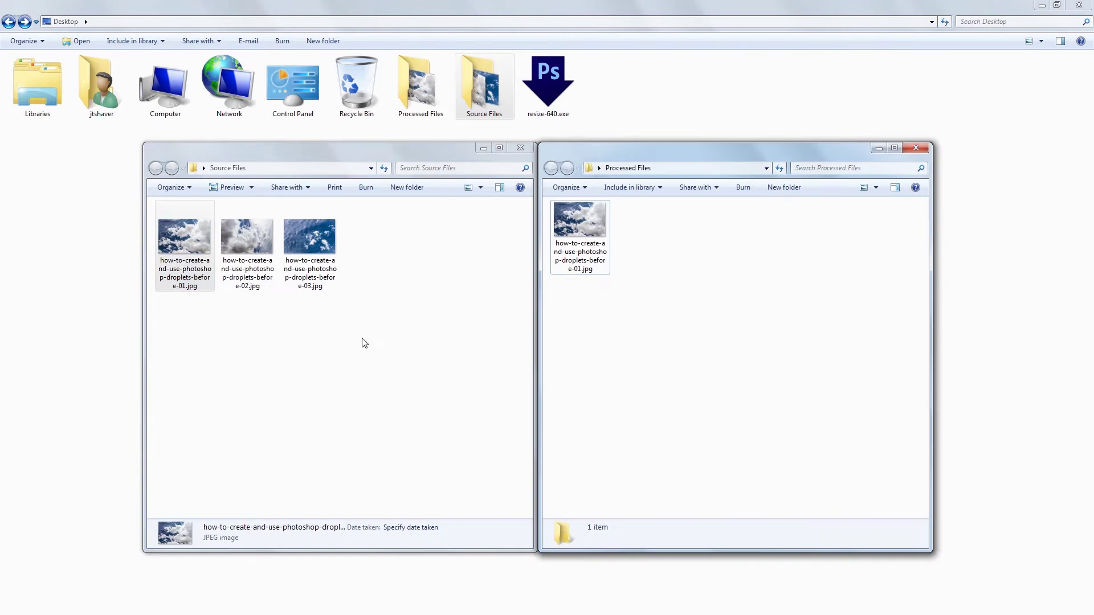
Select the old processed copy, drop the three source photos onto resize-640.exe, then view Processed Files
click(595, 231)
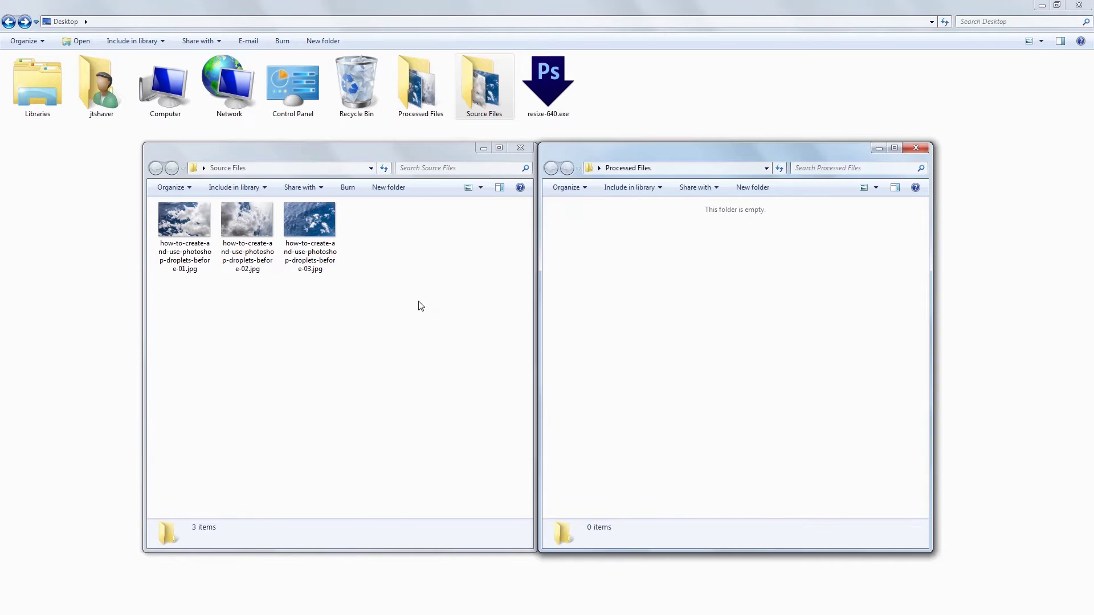
drag(420, 306, 545, 93)
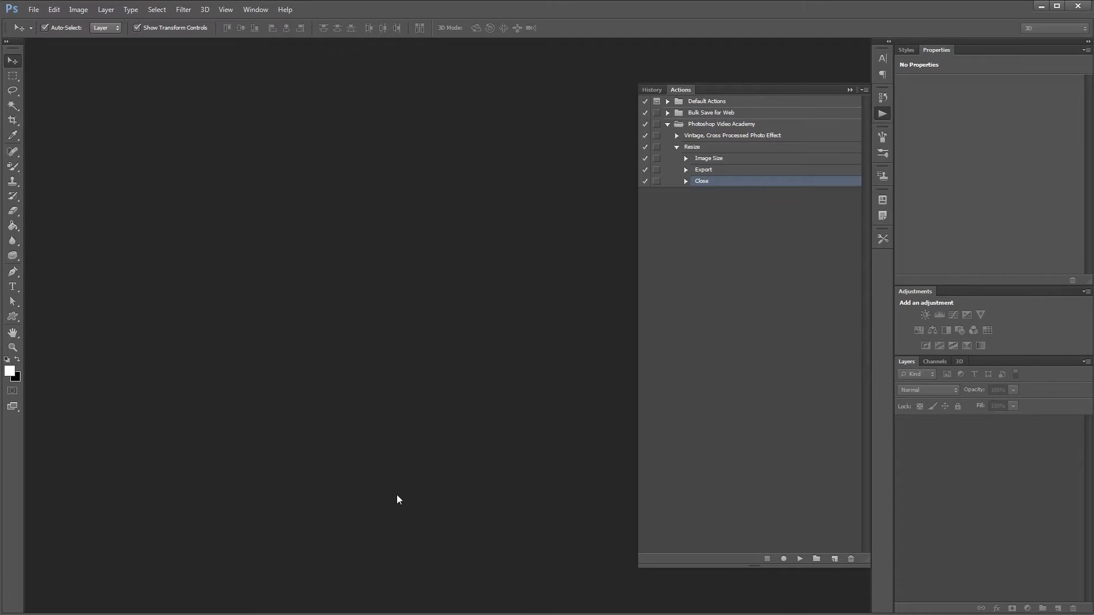
click(367, 593)
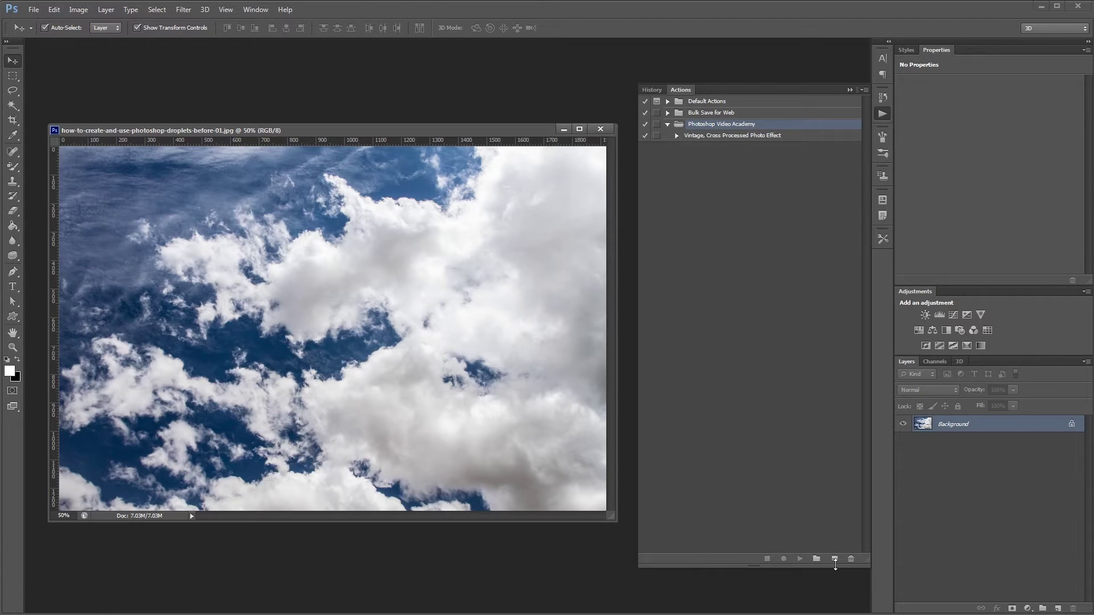
Create and start recording a Resize action, then set the image width to 640 pixels
click(836, 559)
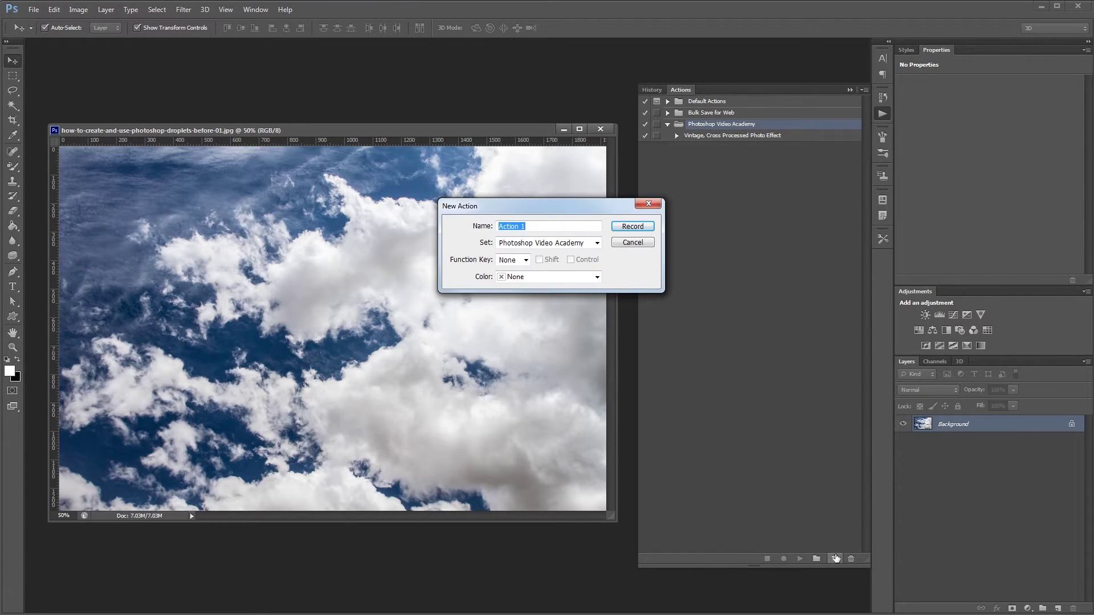
text(Resize)
click(633, 226)
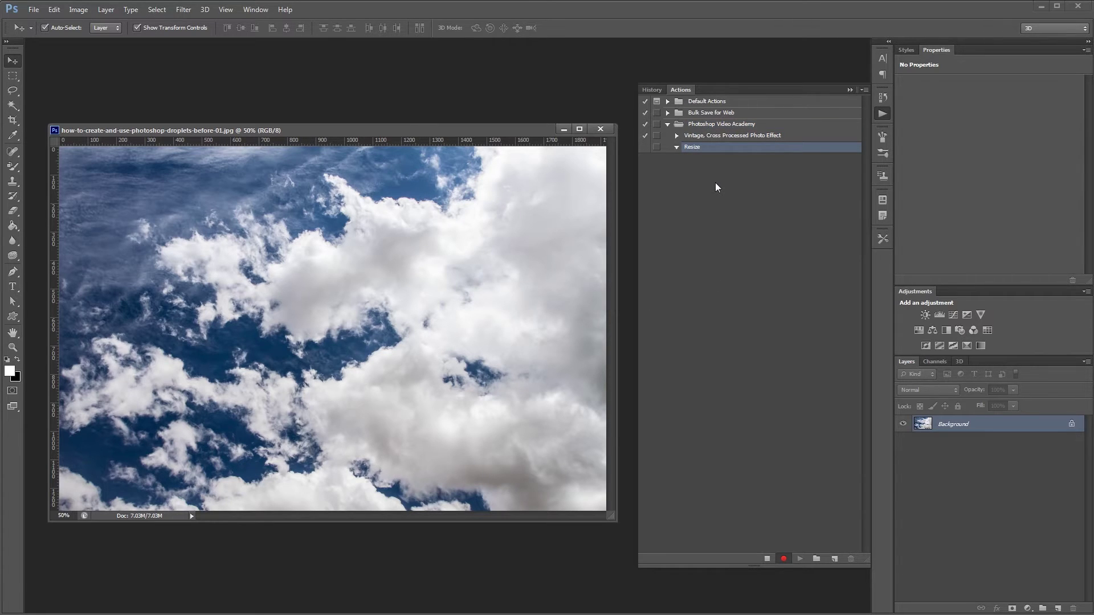
click(80, 10)
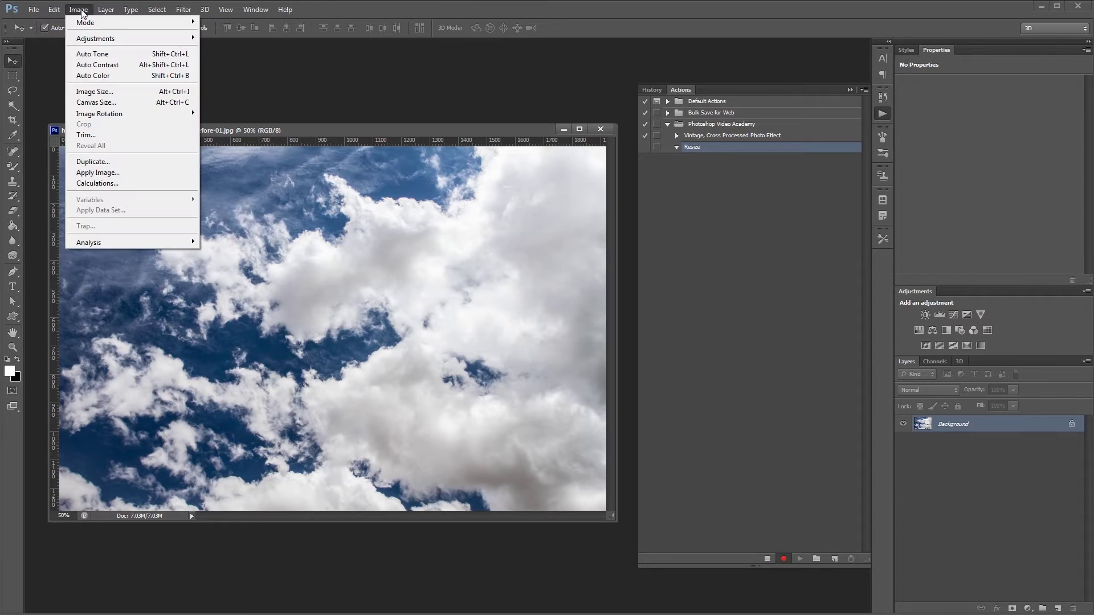
click(102, 91)
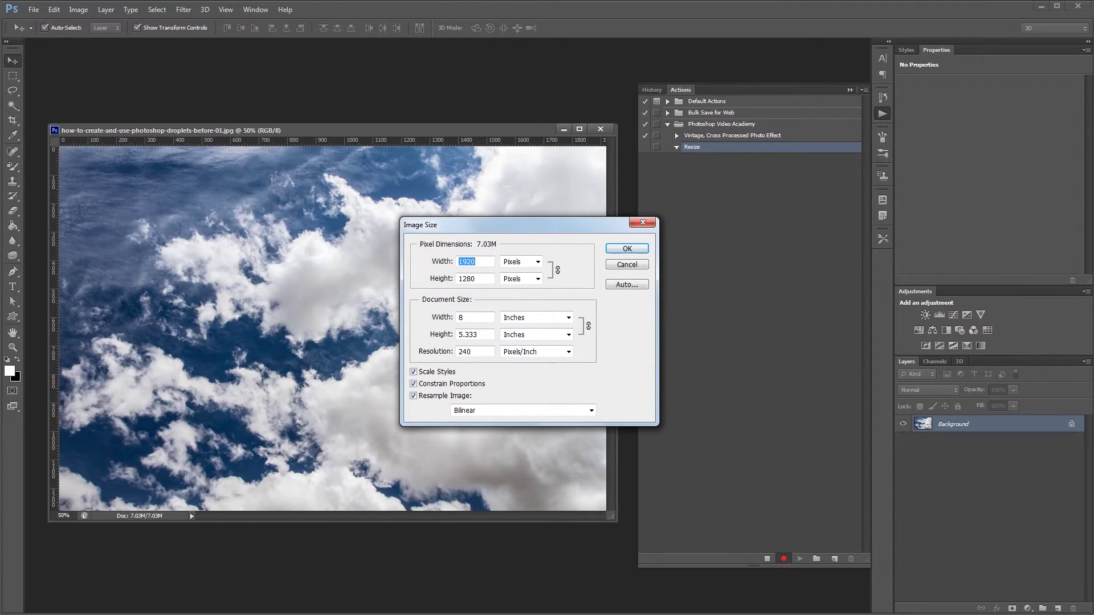
text(640)
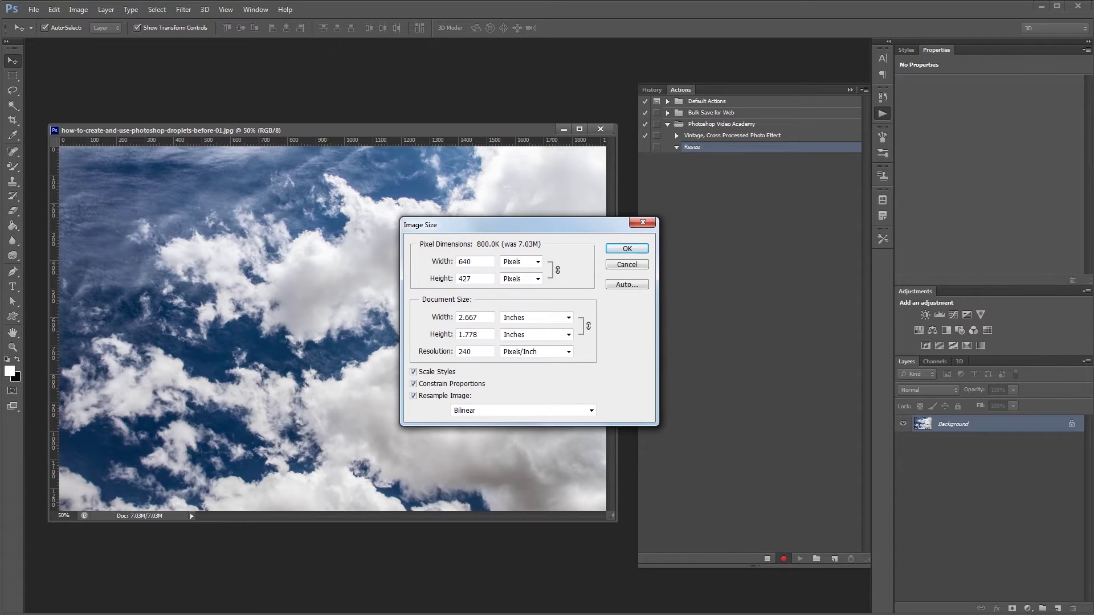
key(Return)
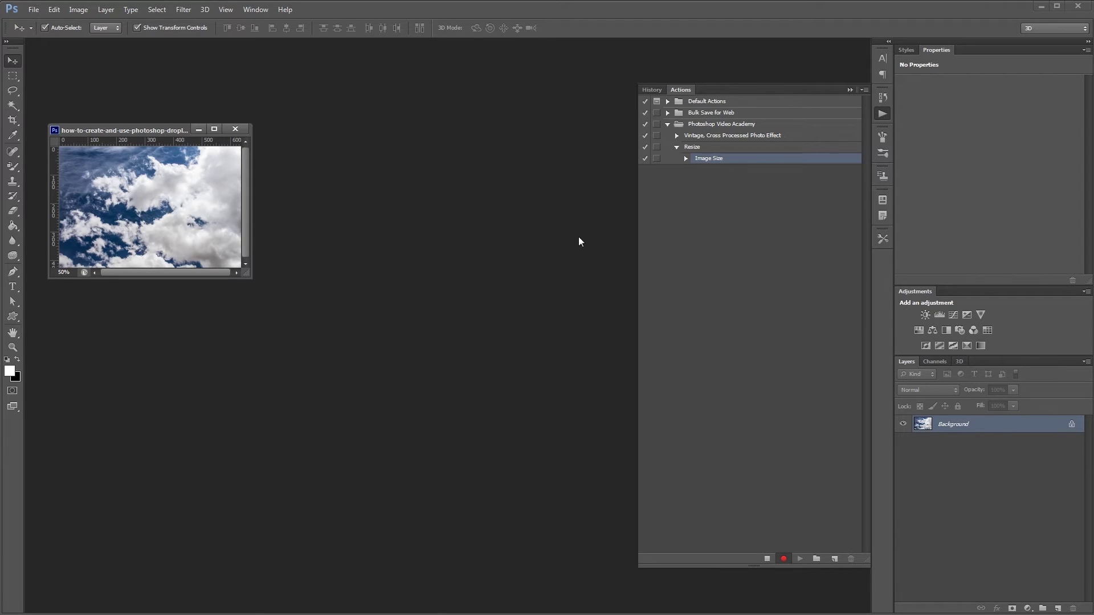
Save a Save for Web JPEG of the resized photo into the Processed Files folder
click(33, 10)
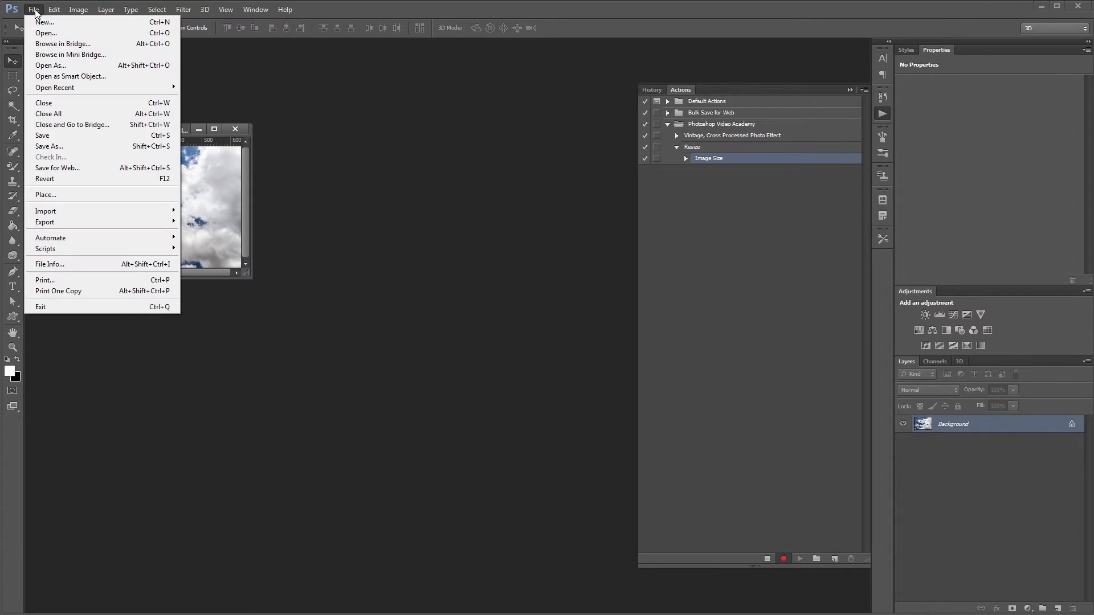
click(80, 168)
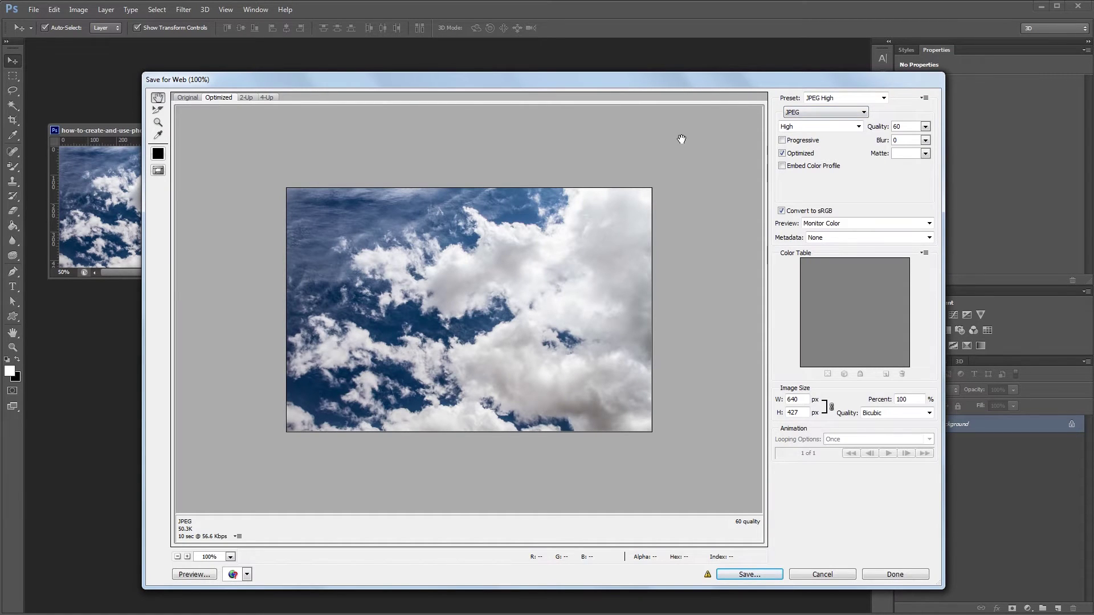
click(748, 574)
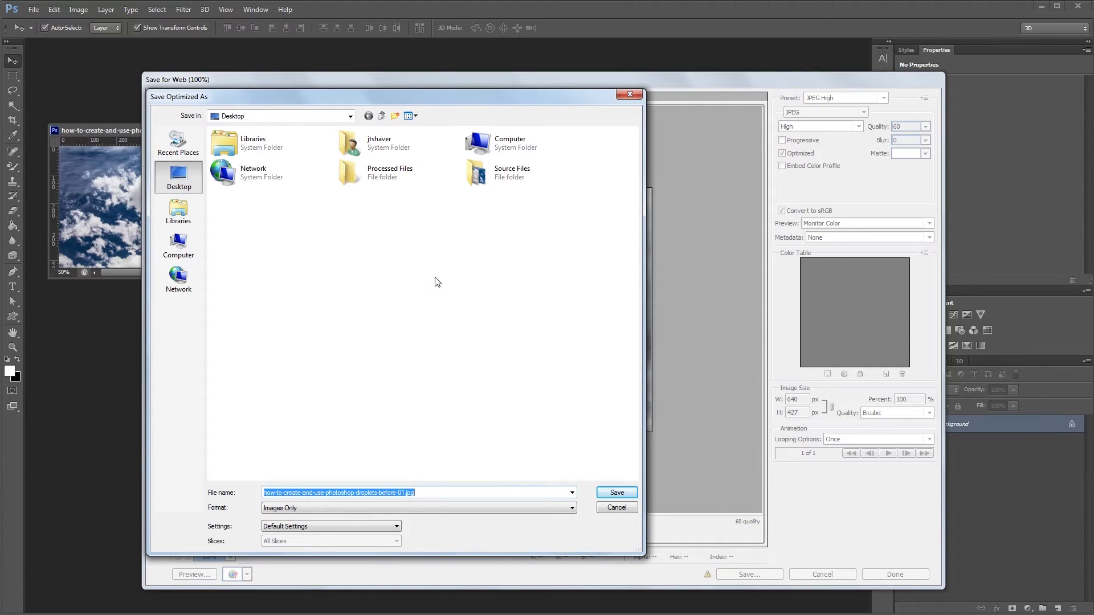
double_click(373, 184)
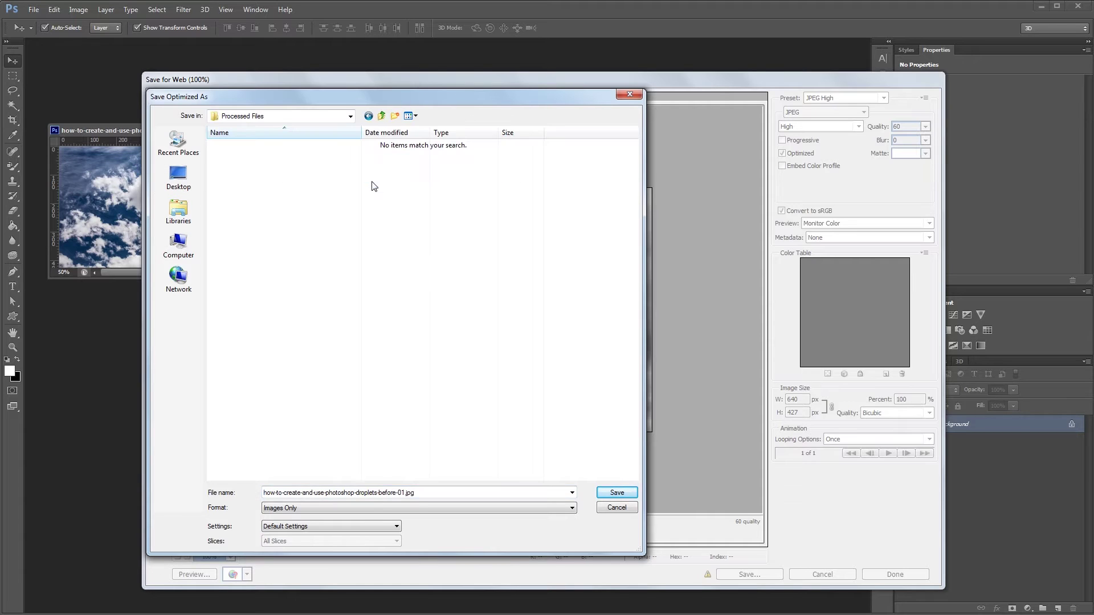
click(617, 493)
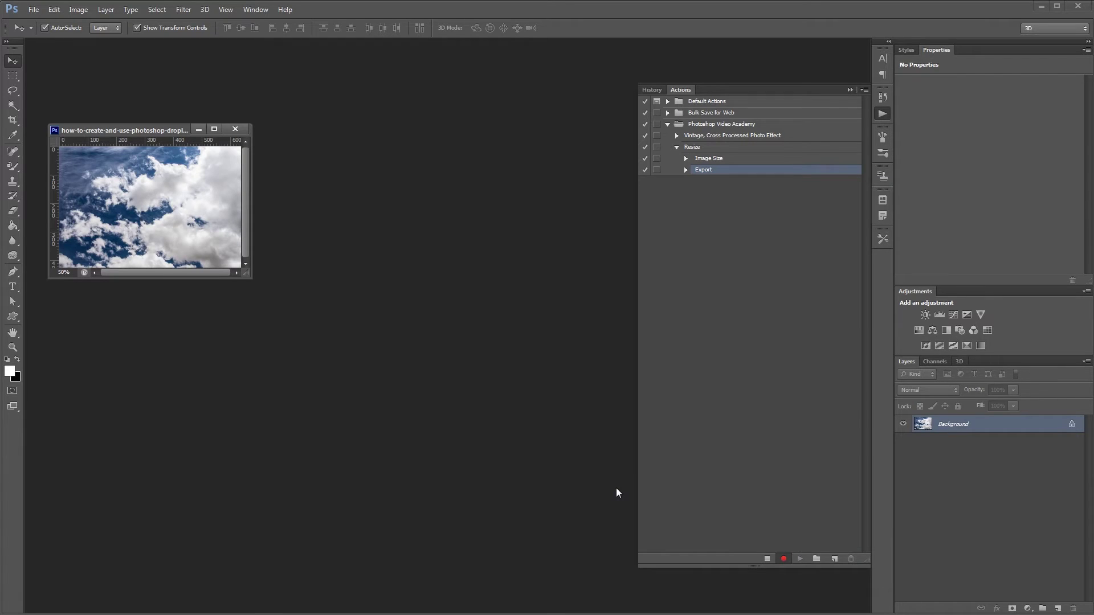
Close the cloud photo without saving changes and stop recording the Resize action
key(ctrl+w)
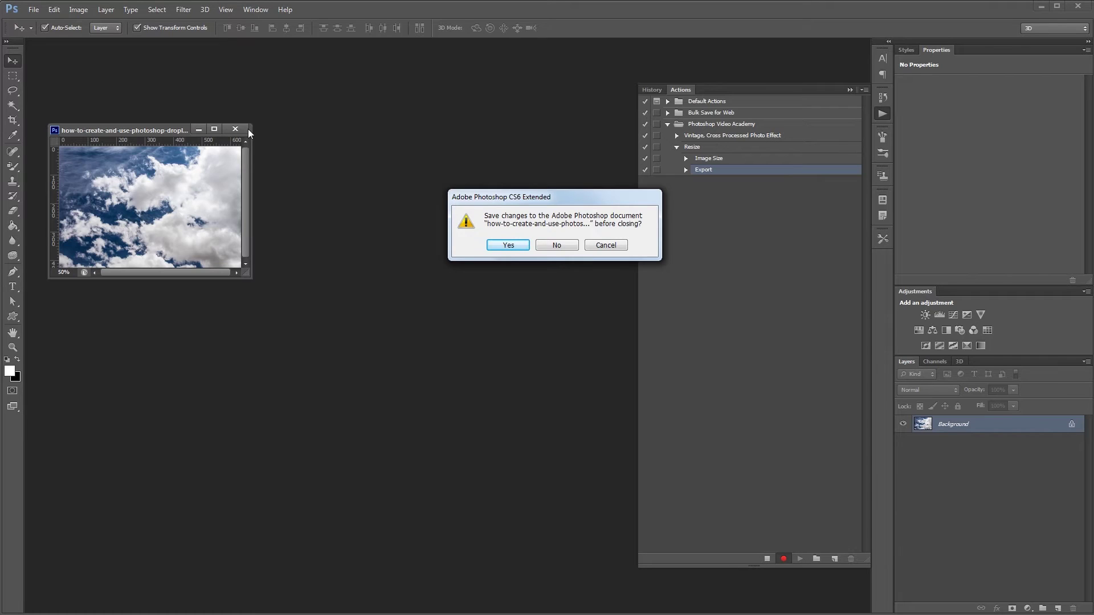
key(Return)
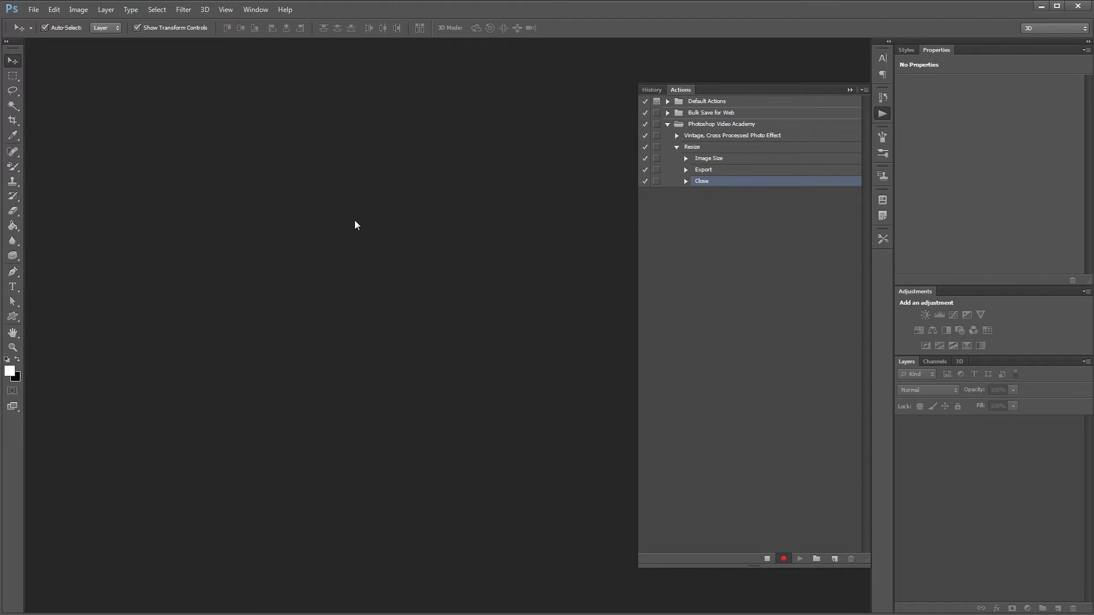
click(765, 559)
Create a droplet that runs the Resize action, saved as resize-640.exe on the Desktop
click(34, 9)
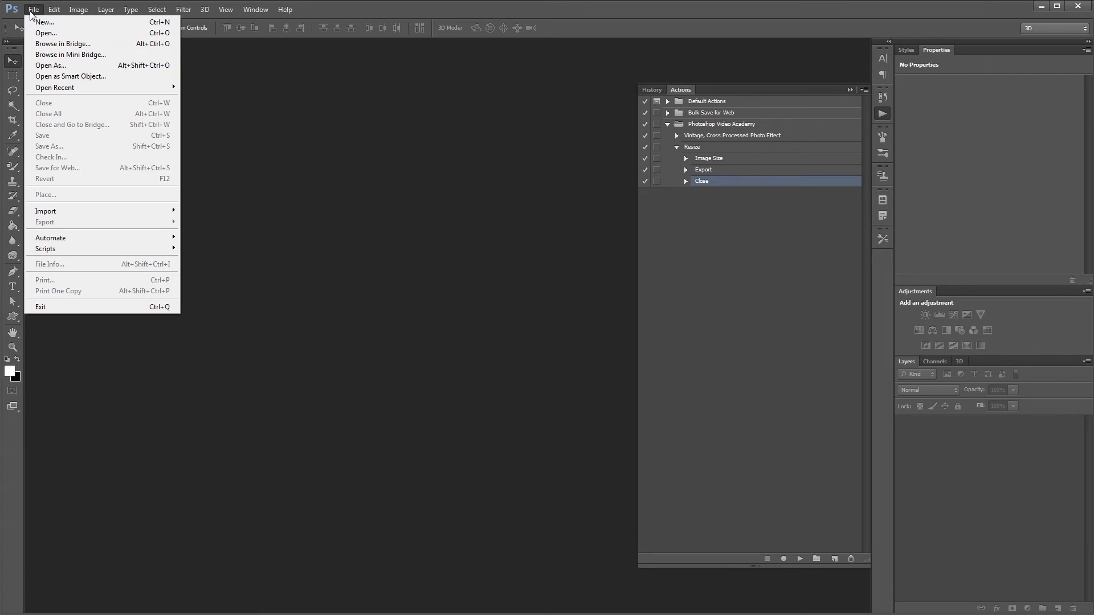
mouse_move(161, 240)
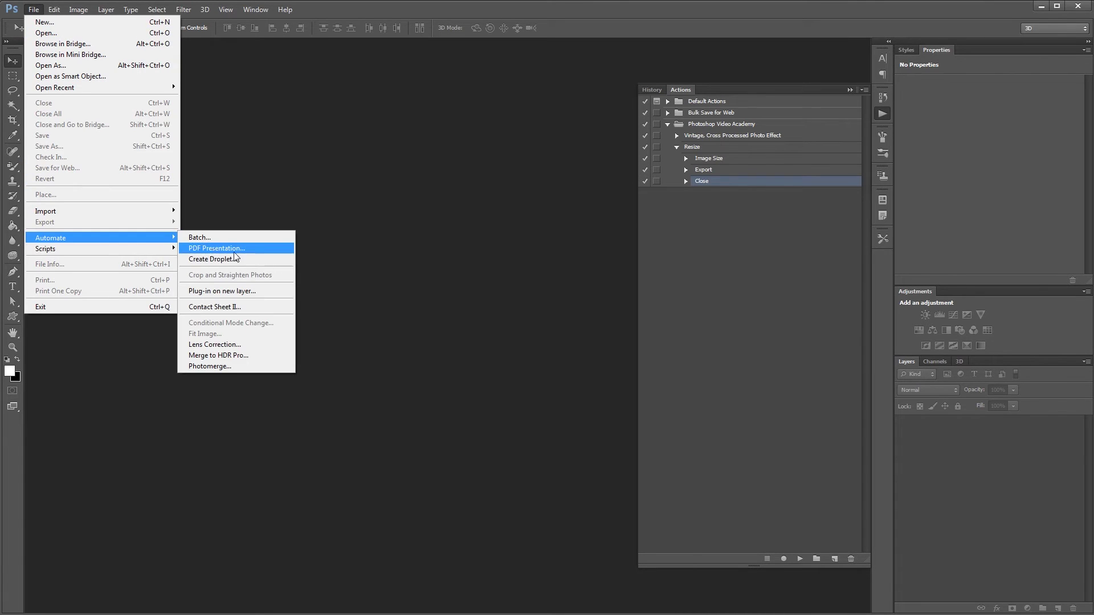
click(239, 259)
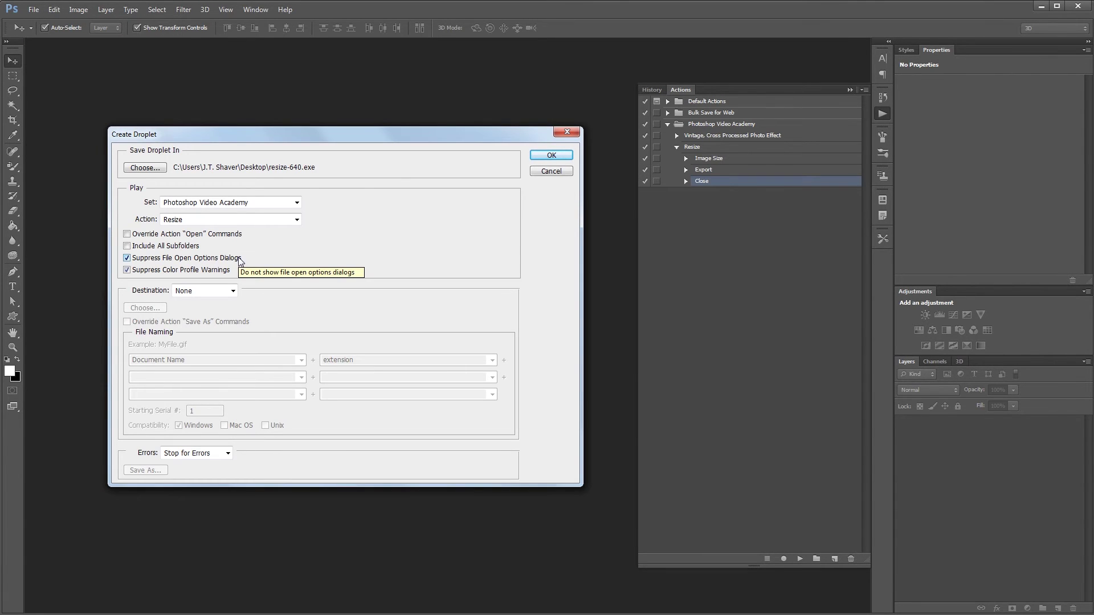
click(144, 168)
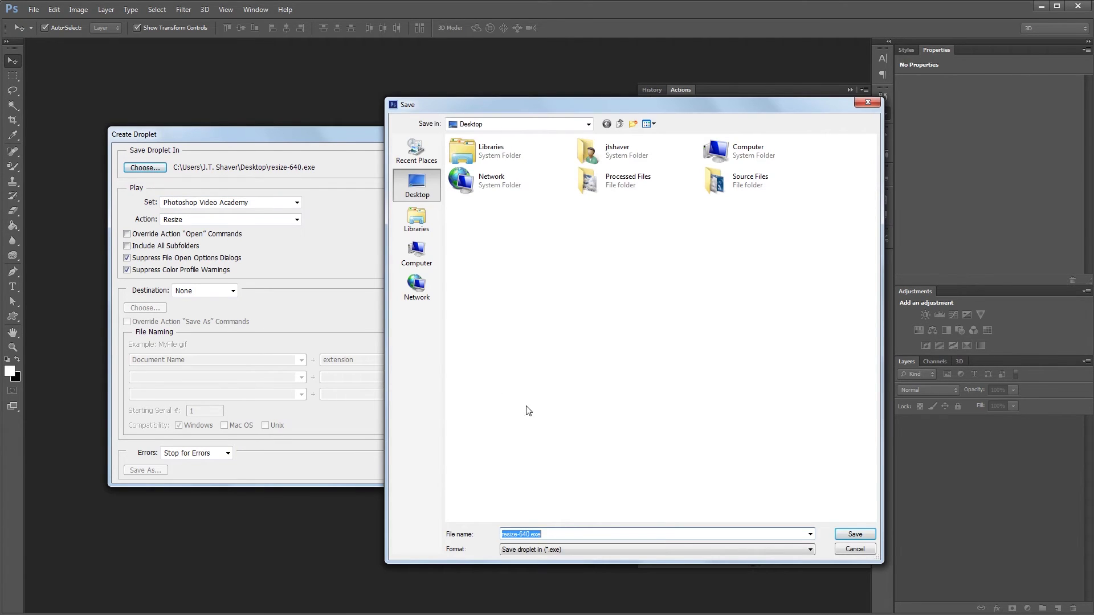
click(551, 532)
click(853, 534)
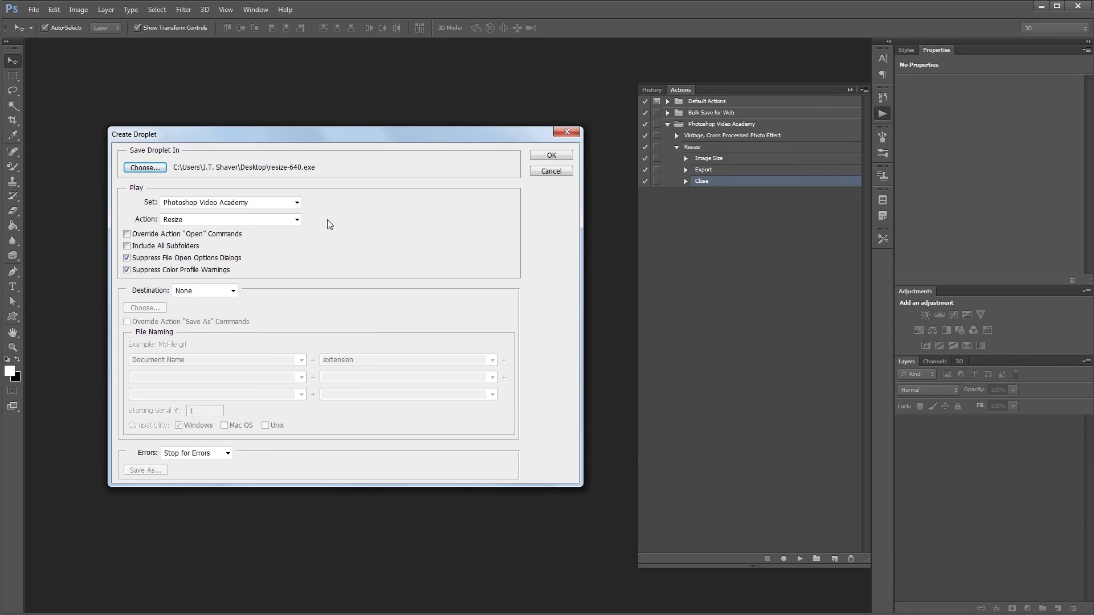
key(Tab)
key(Tab)
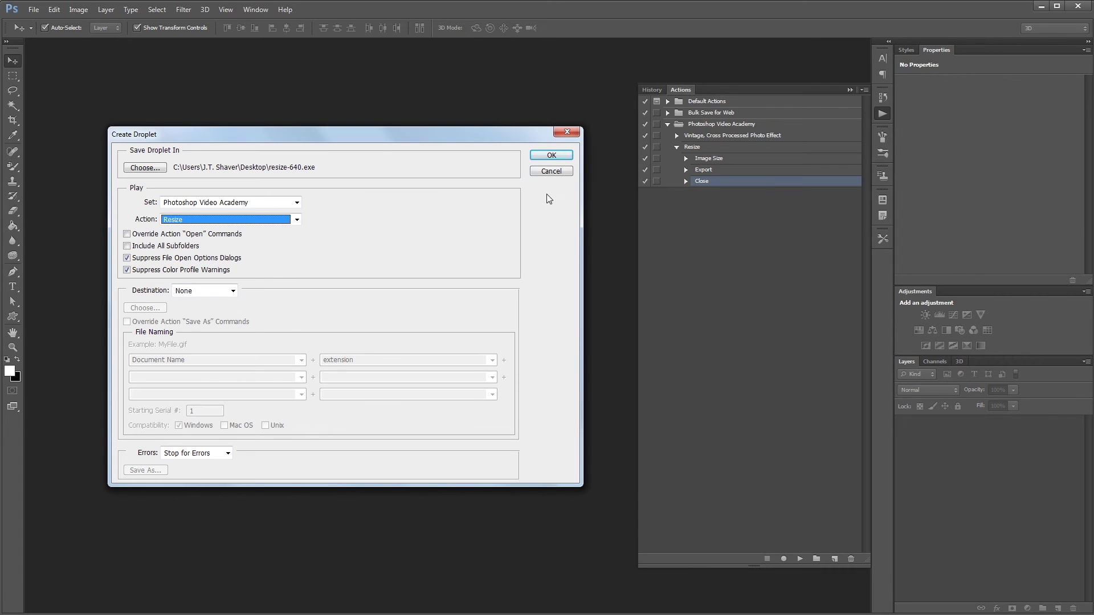
click(550, 157)
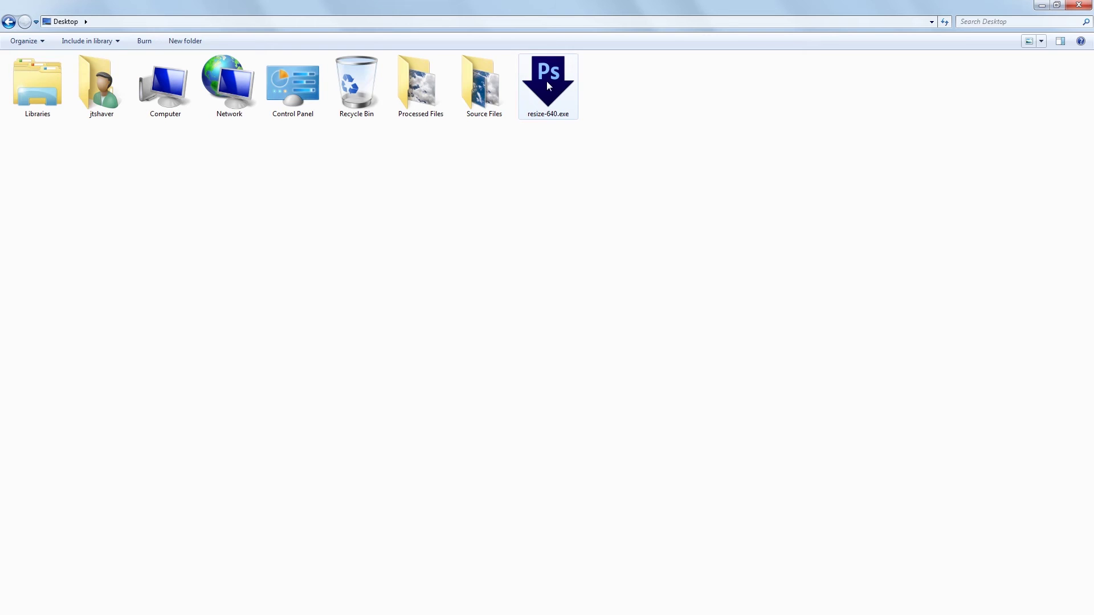
Open Source Files in a new window and select its three cloud JPGs
key(s)
key(Return)
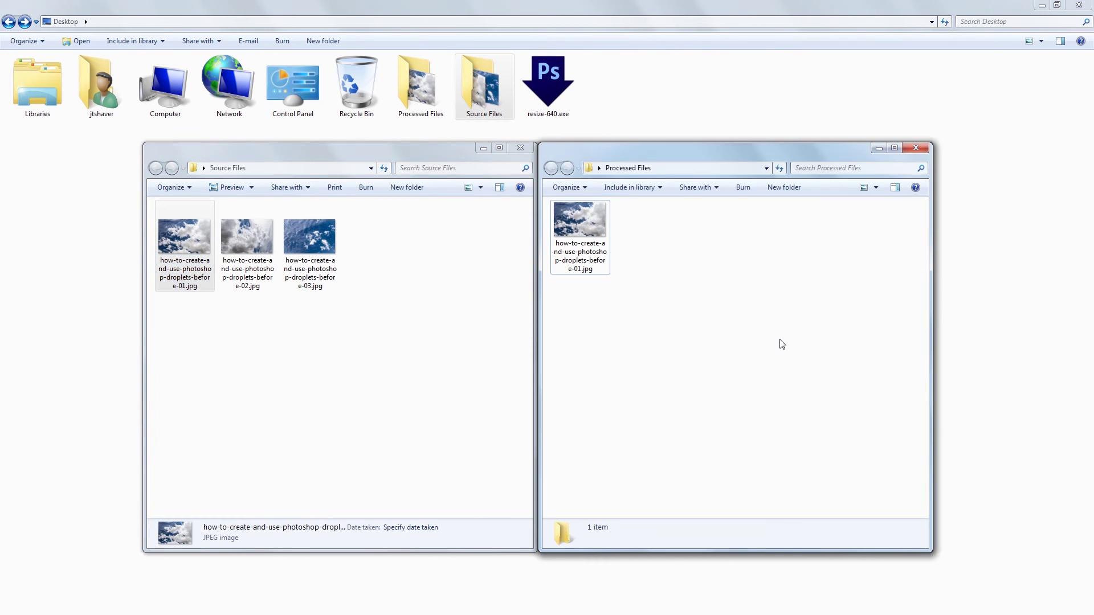
drag(362, 337, 161, 220)
Delete the old 640 x 427 processed JPG and drop the three photos onto resize-640.exe
click(332, 372)
click(613, 349)
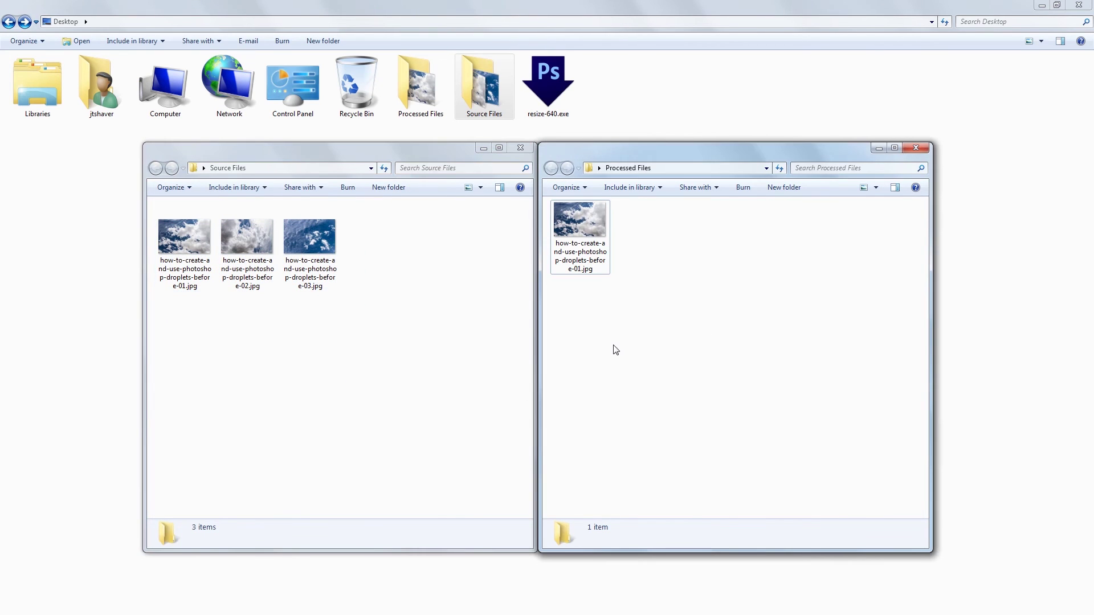
mouse_move(593, 228)
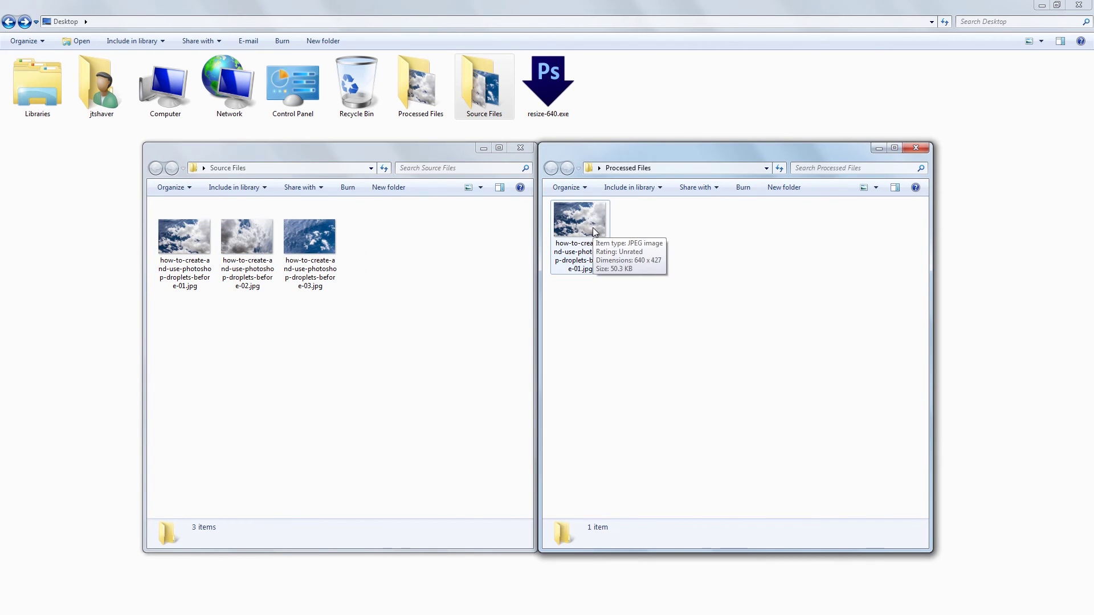
click(593, 227)
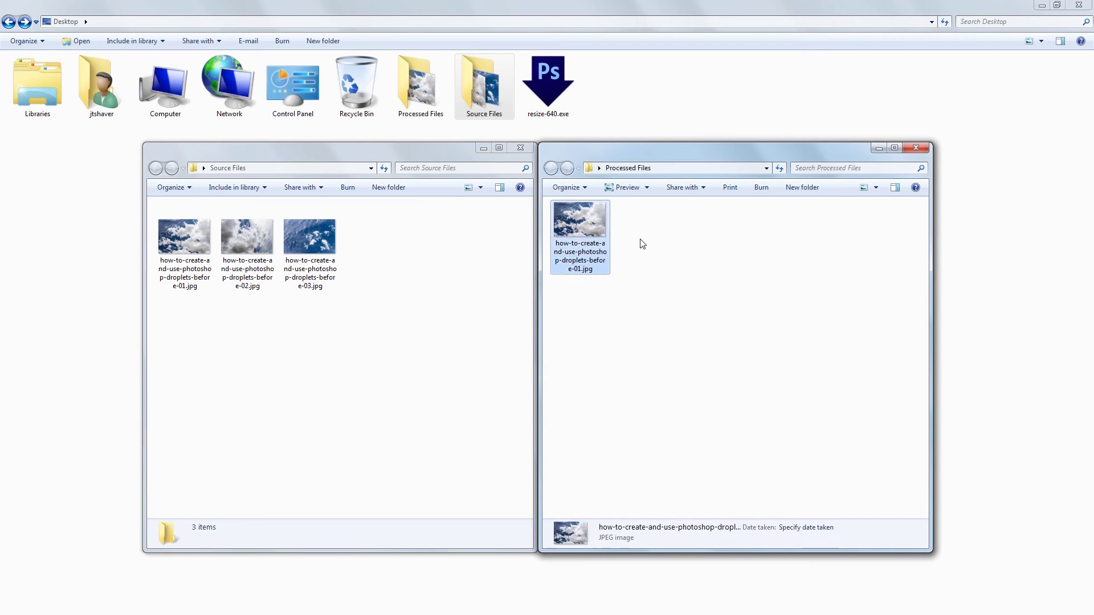
click(643, 242)
click(578, 234)
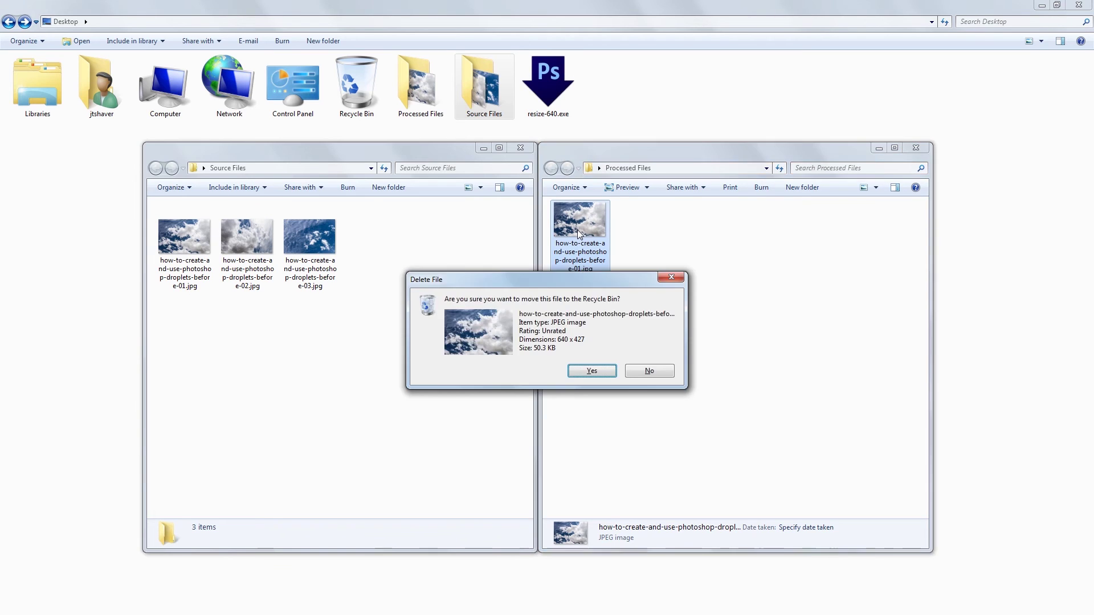
key(Return)
drag(421, 306, 545, 93)
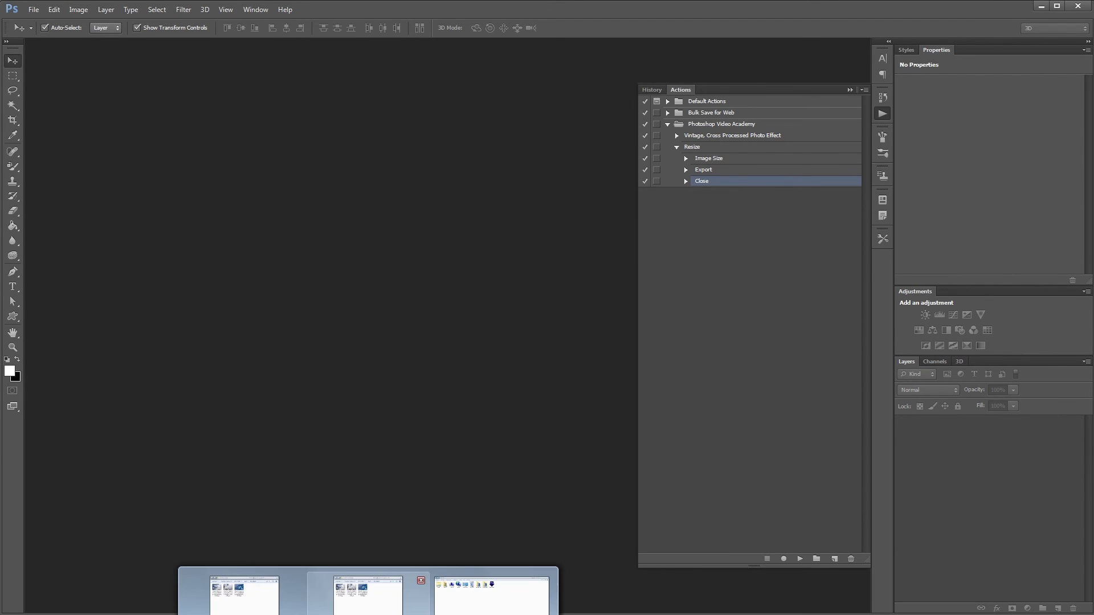
Bring the Processed Files window forward to see the three resized cloud photos
click(368, 594)
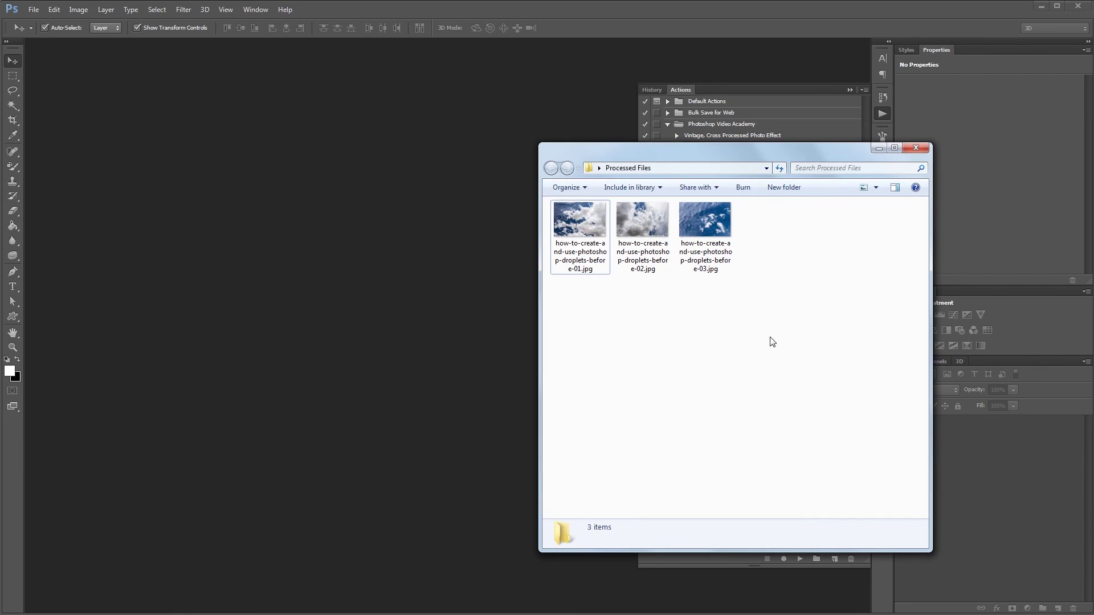